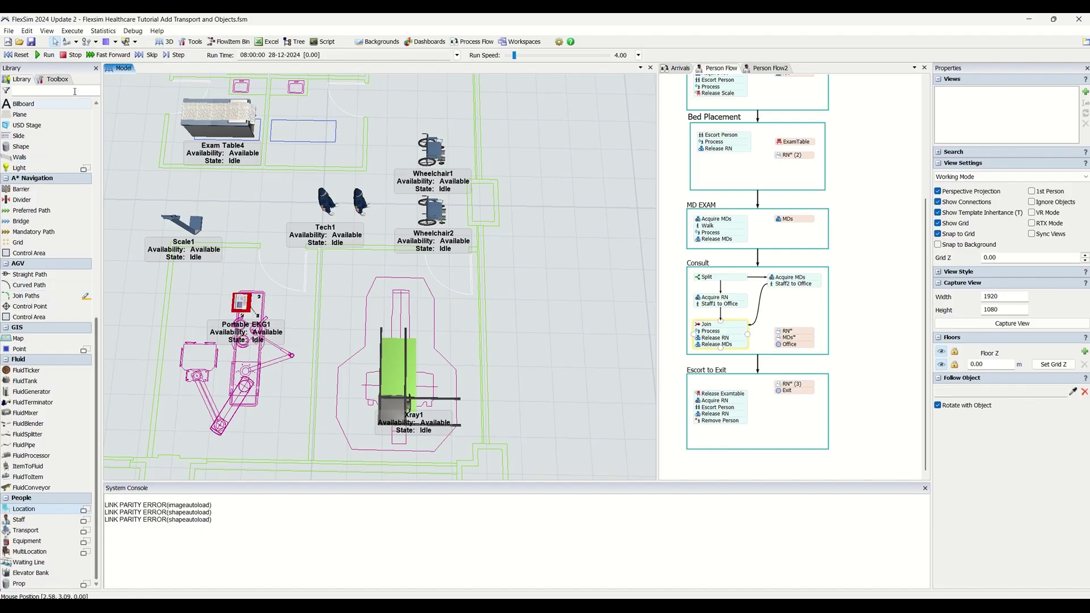
- Switch the left panel from the object Library to the model's Toolbox tree
left_click(58, 80)
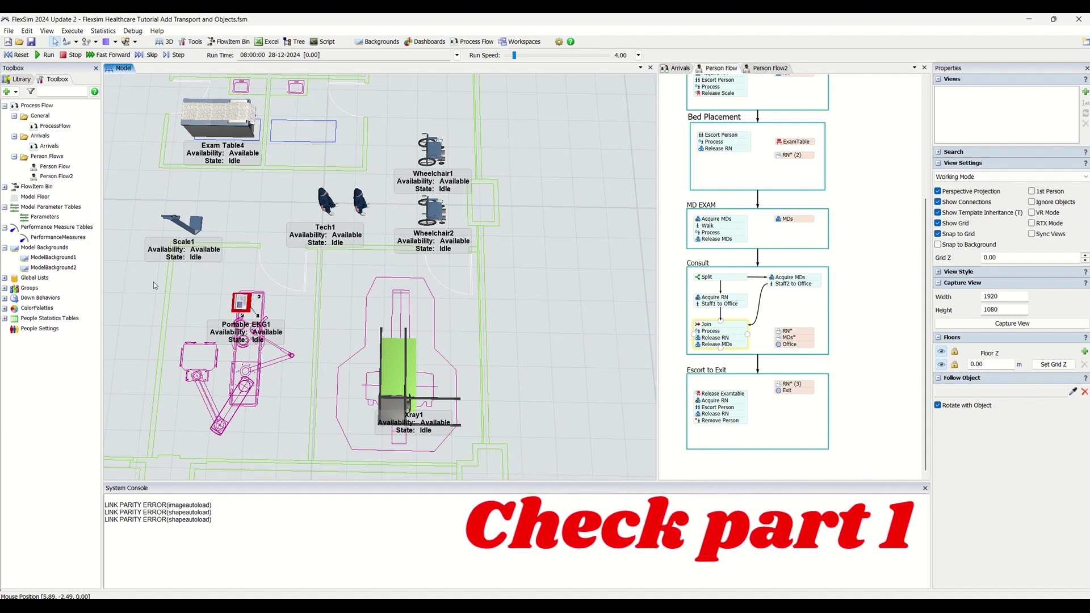
- Select both wheelchairs and toggle their Transports membership in the Object Groups menu
left_click(433, 148, "shift")
left_click(435, 211, "shift")
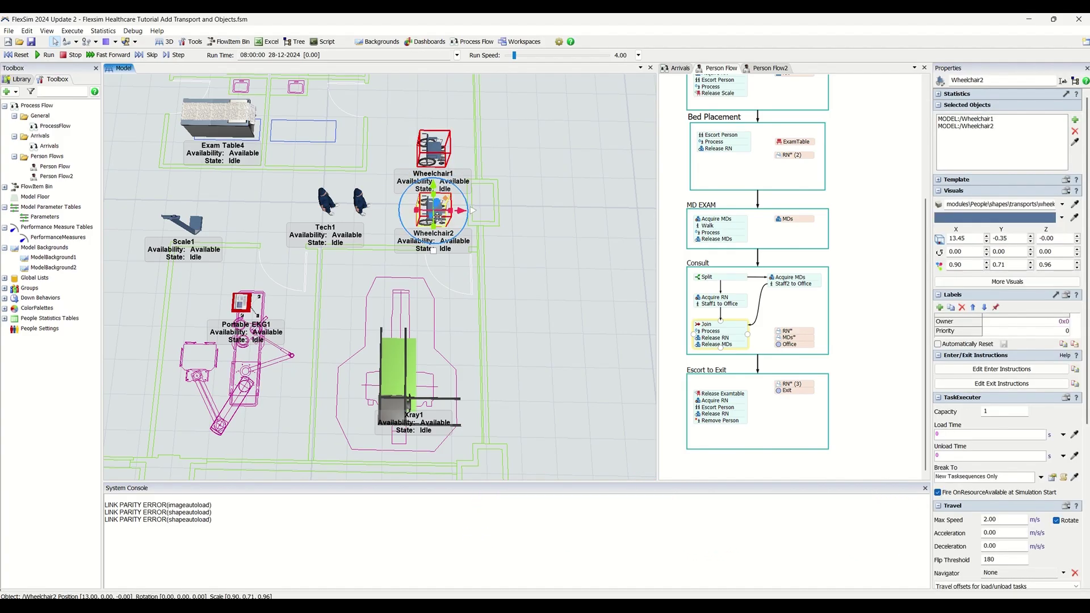
right_click(438, 217)
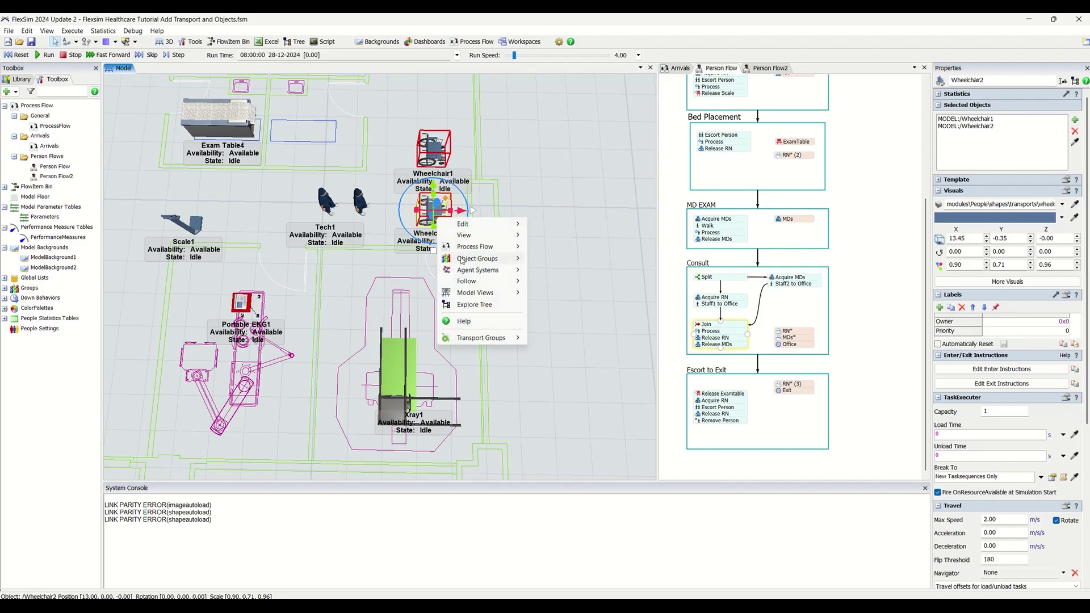
mouse_move(462, 261)
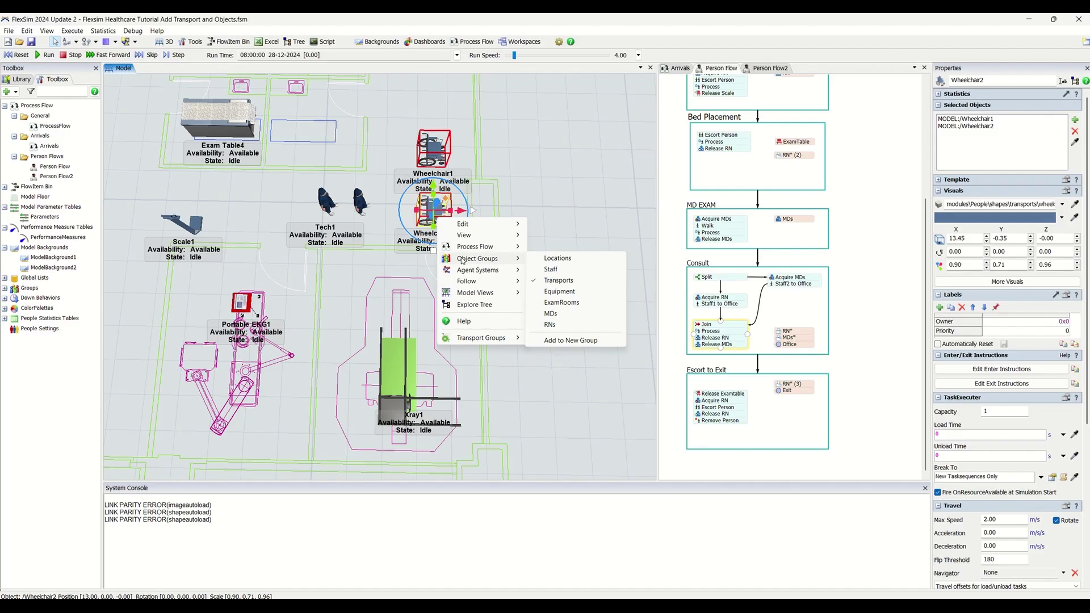
left_click(591, 287)
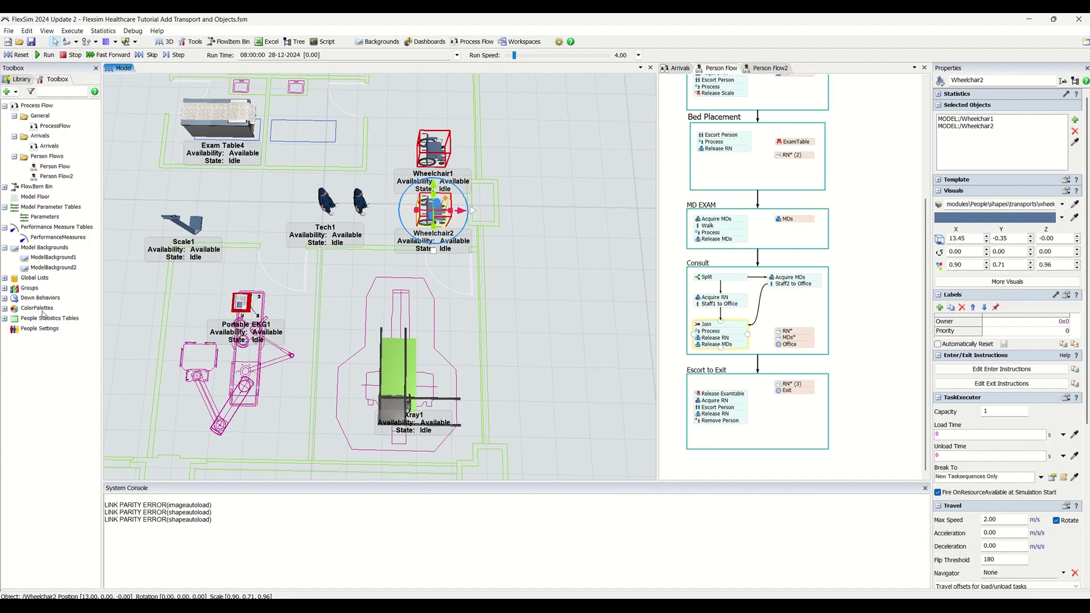
- Expand Groups > People > Transports in the Toolbox and open the Transports group properties
left_click(5, 289)
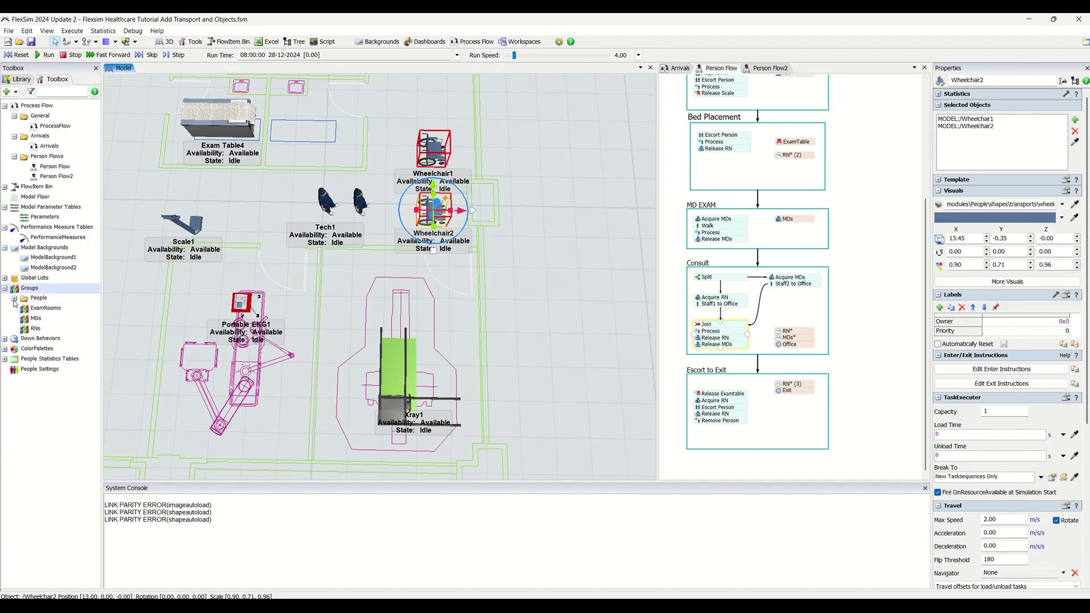
left_click(14, 298)
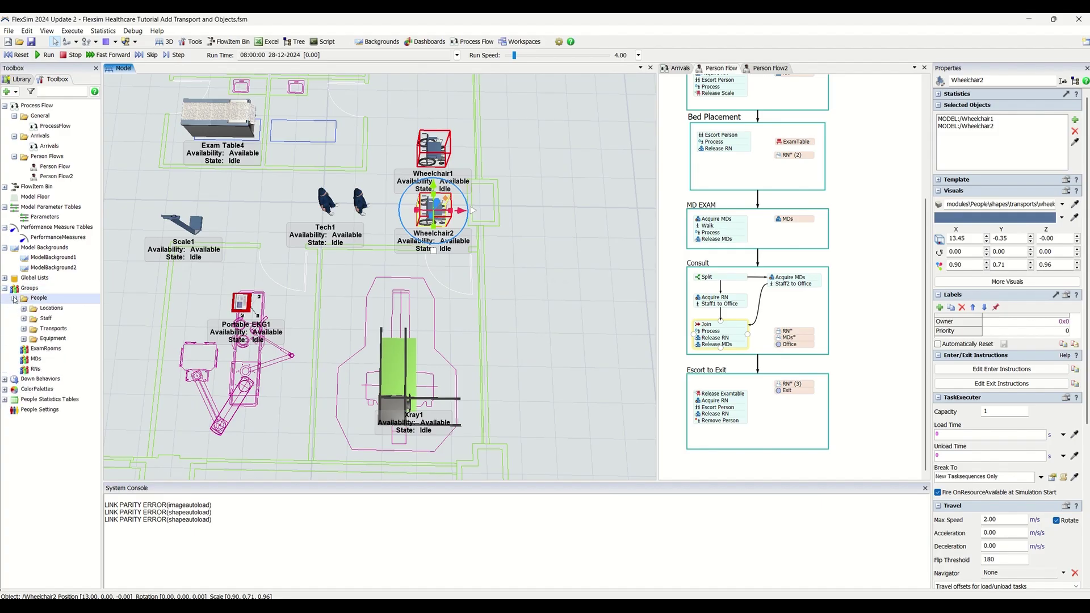
left_click(23, 329)
double_click(74, 339)
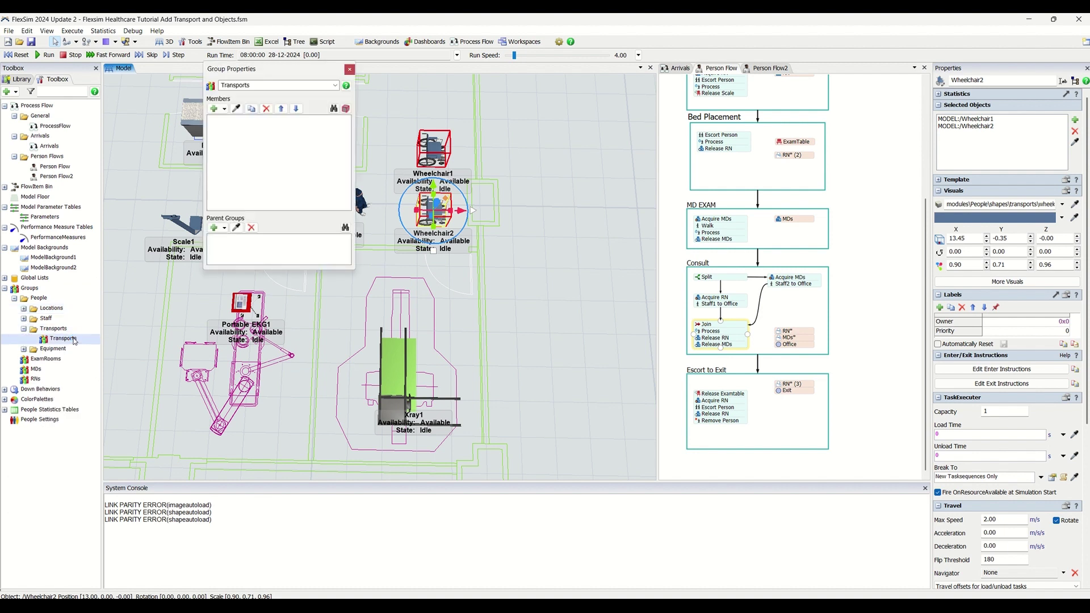
- Add both wheelchairs to a new group with Transports as its parent group
right_click(416, 206)
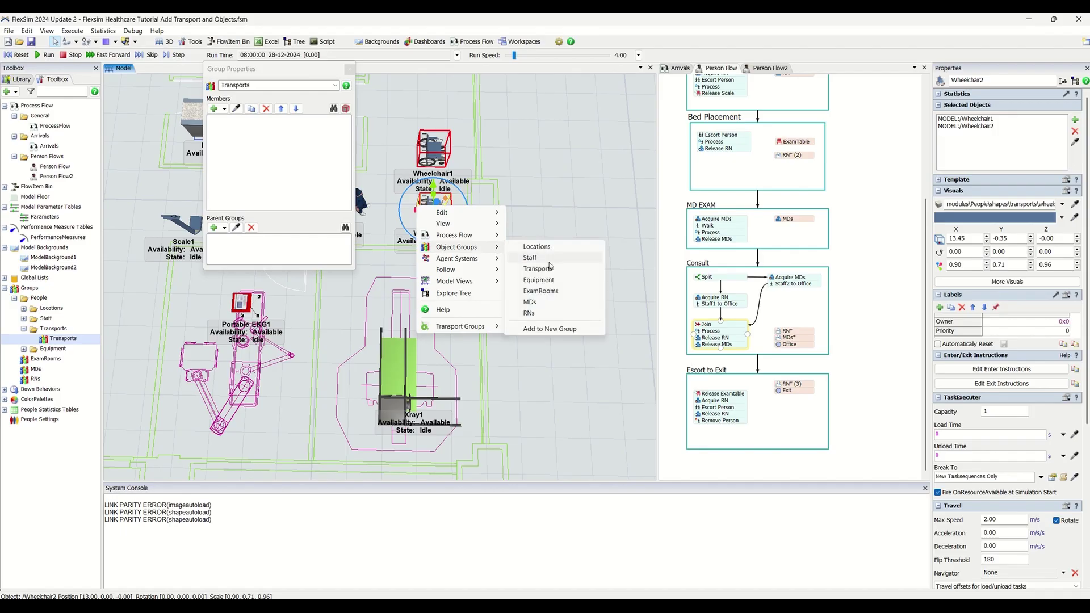
left_click(549, 329)
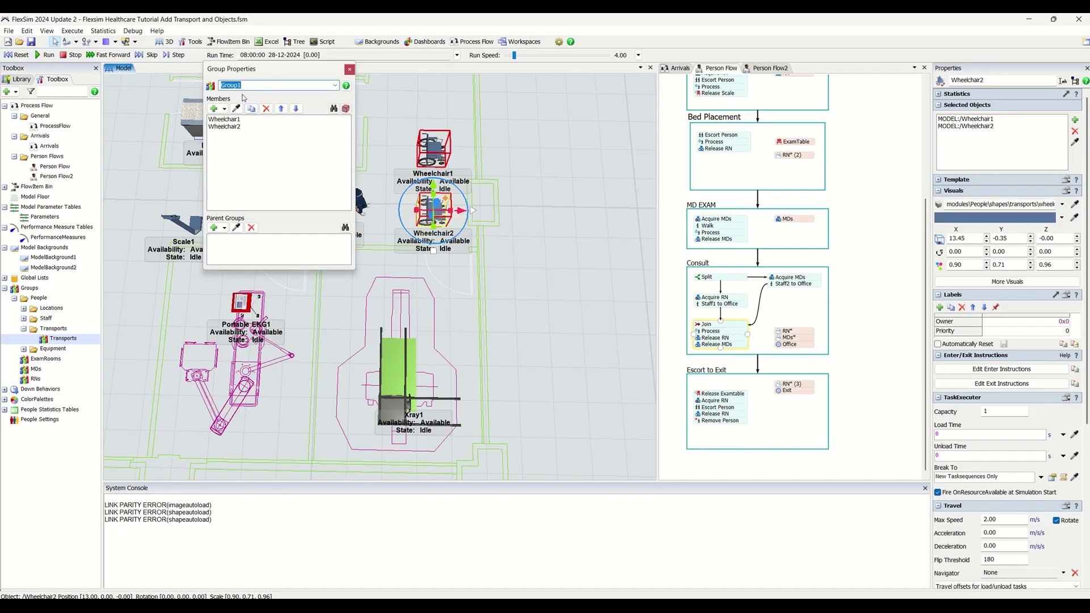
left_click(216, 228)
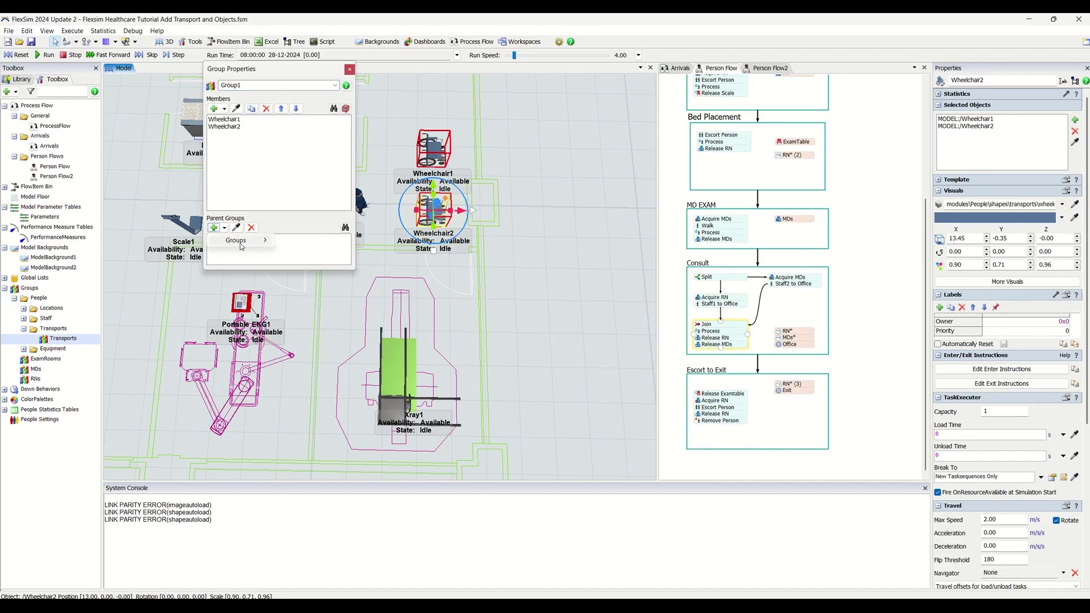
mouse_move(244, 240)
left_click(306, 262)
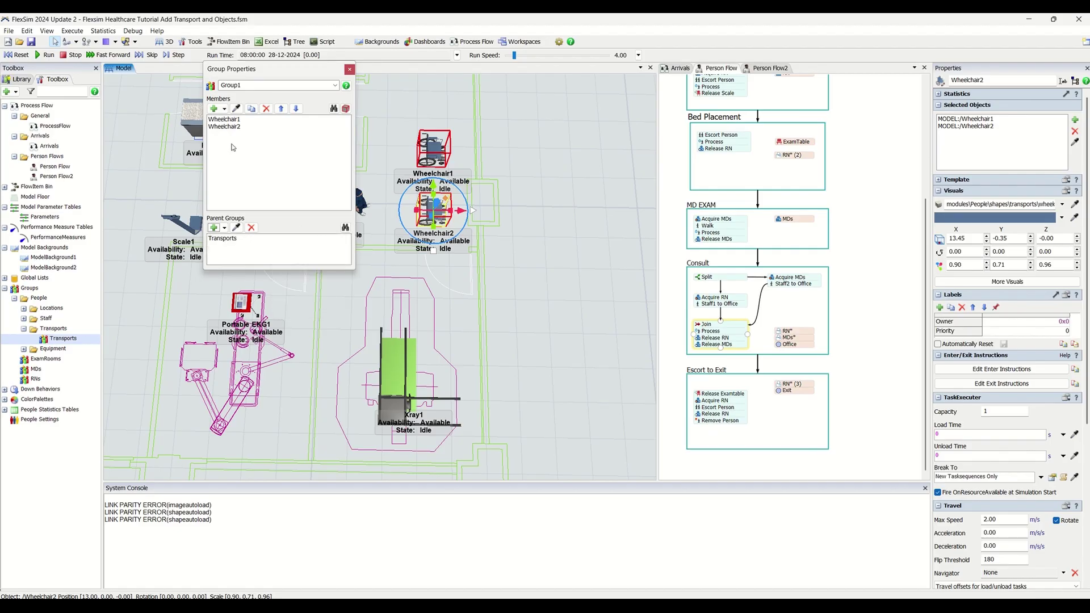
- Rename the new group to 'Wheelchairs' and close its Group Properties window
double_click(237, 86)
type("Wheel")
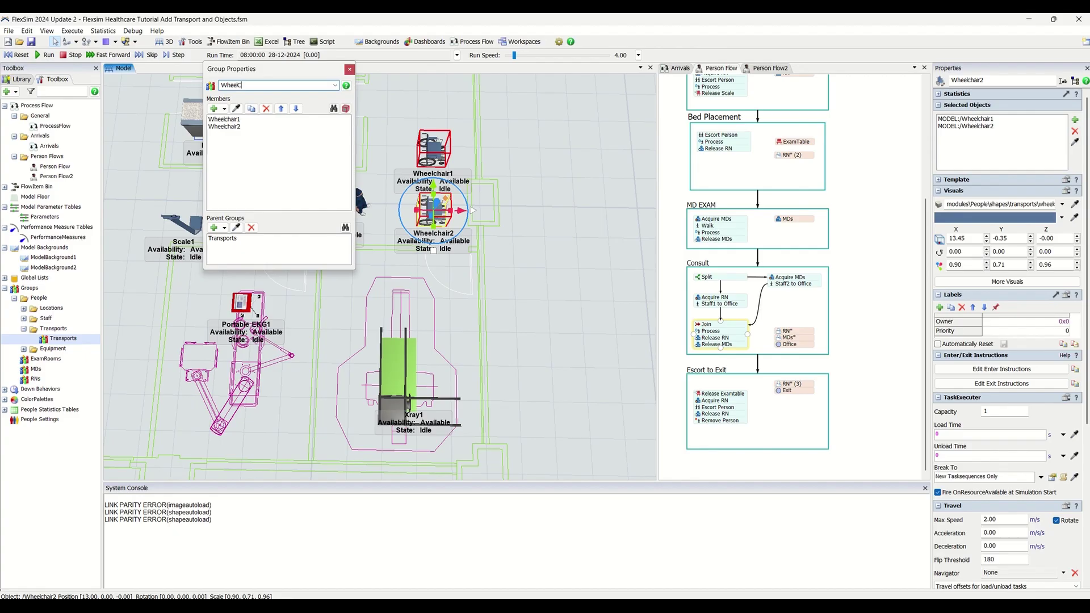
type("chairs")
left_click(350, 69)
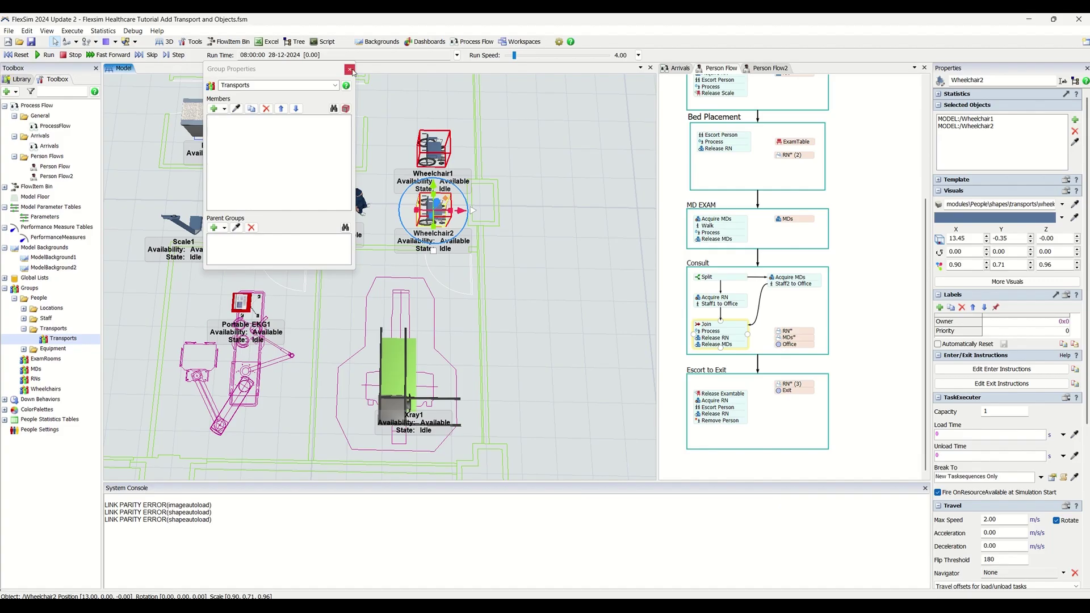
left_click(316, 353)
left_click(24, 329)
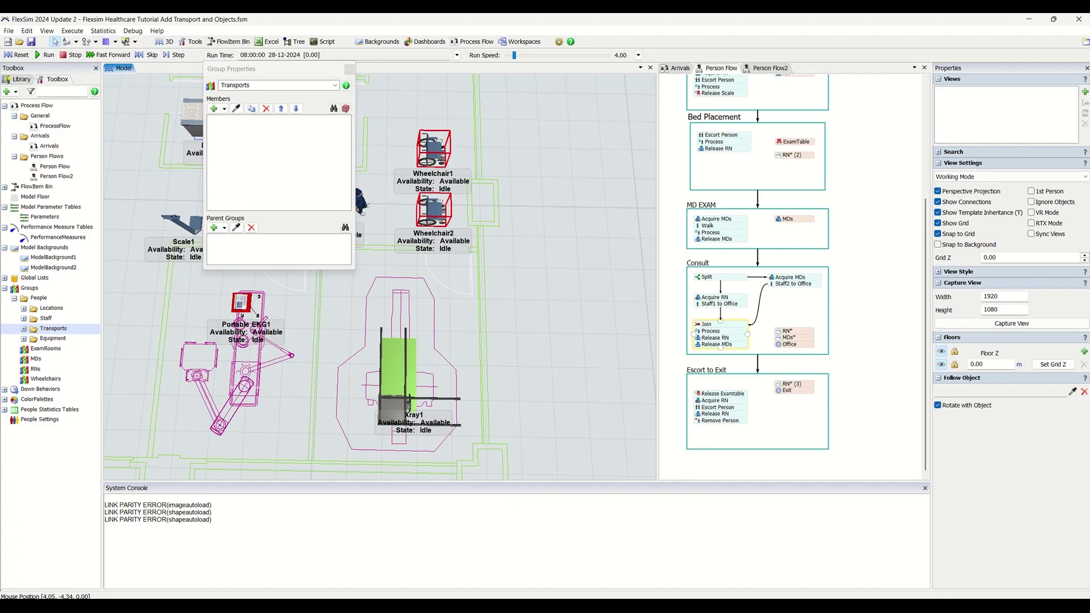
left_click(349, 69)
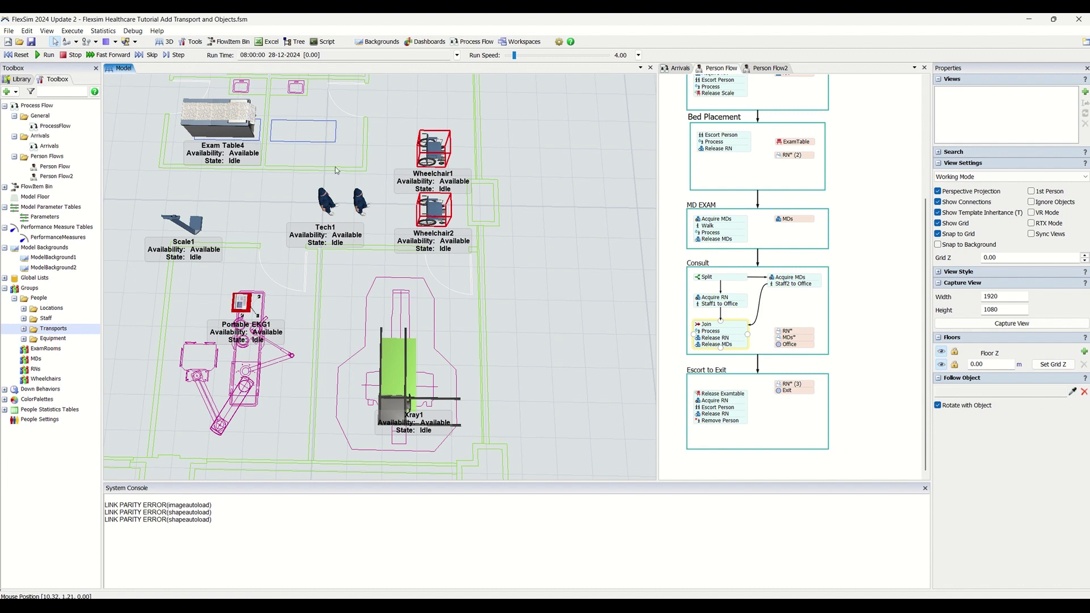
- Select Tech1 and Tech2 and put them into a new group named 'Techs'
left_click_drag(294, 175, 364, 212, "shift")
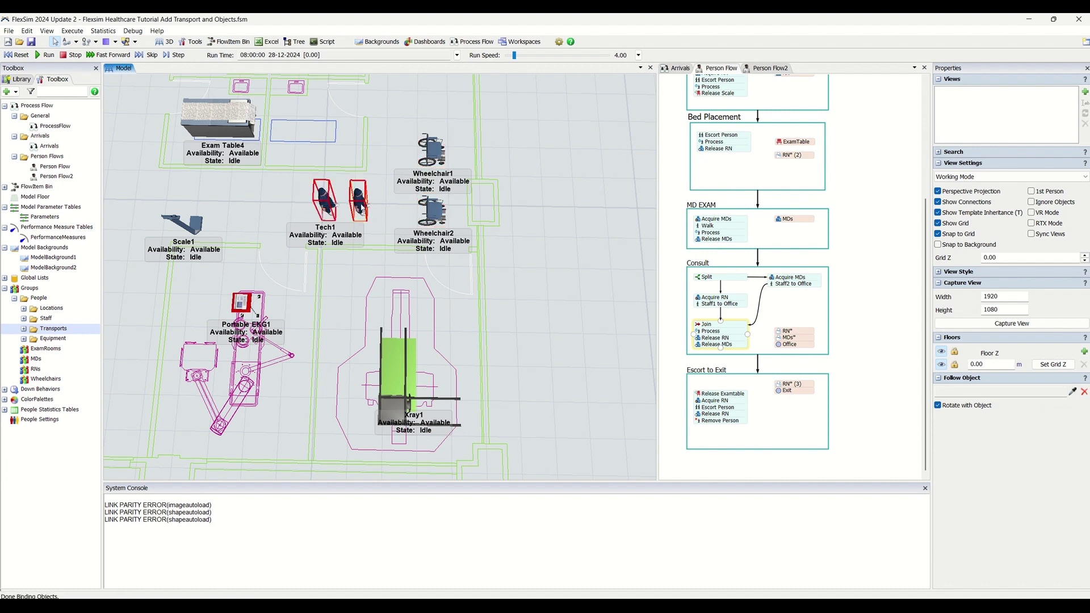
right_click(363, 206)
mouse_move(421, 247)
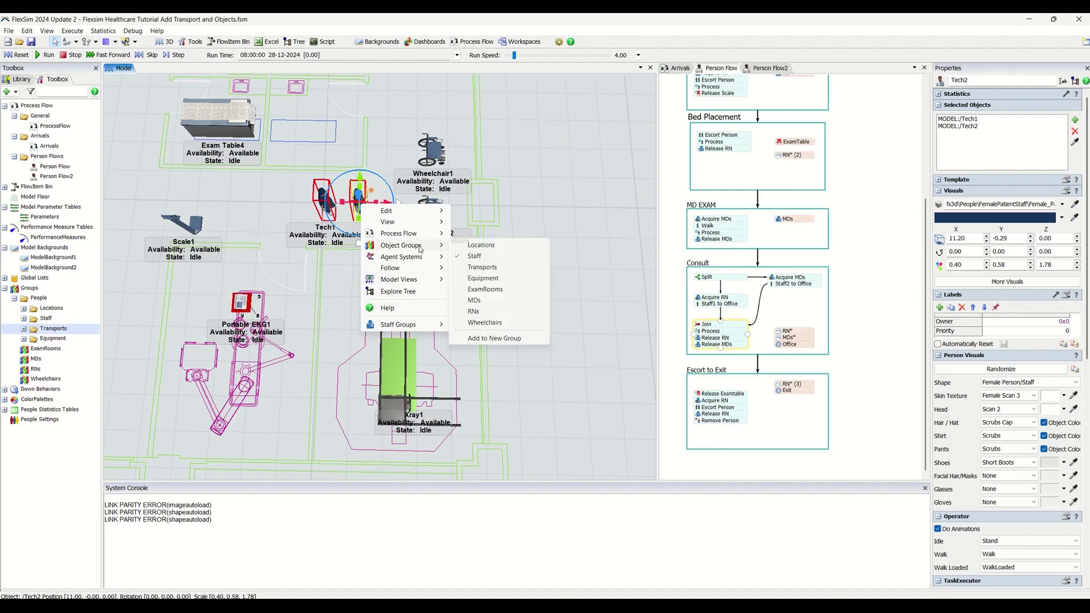
left_click(517, 339)
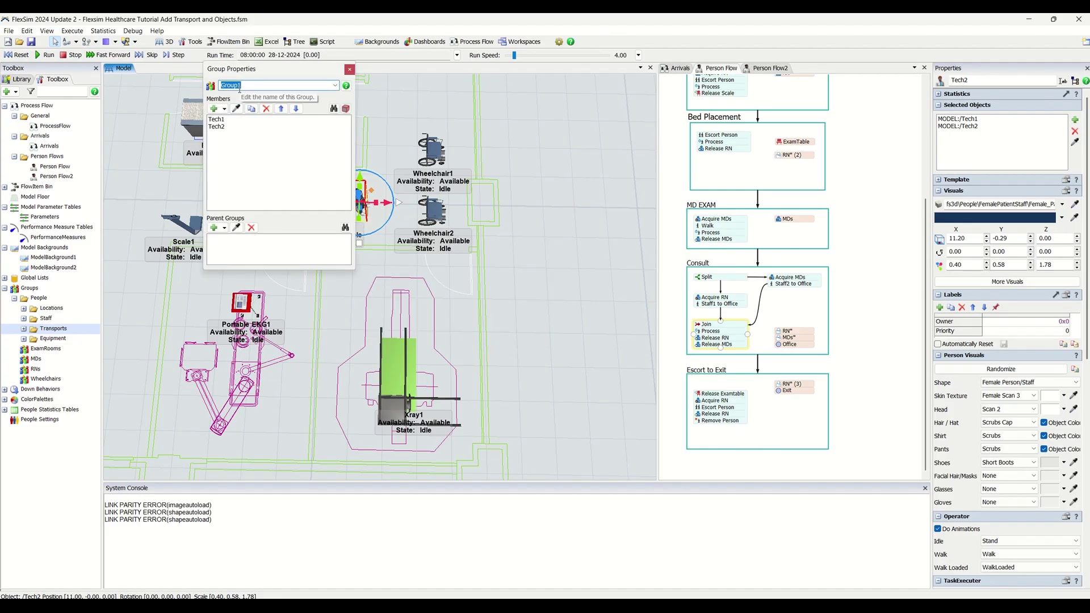
type("Techs")
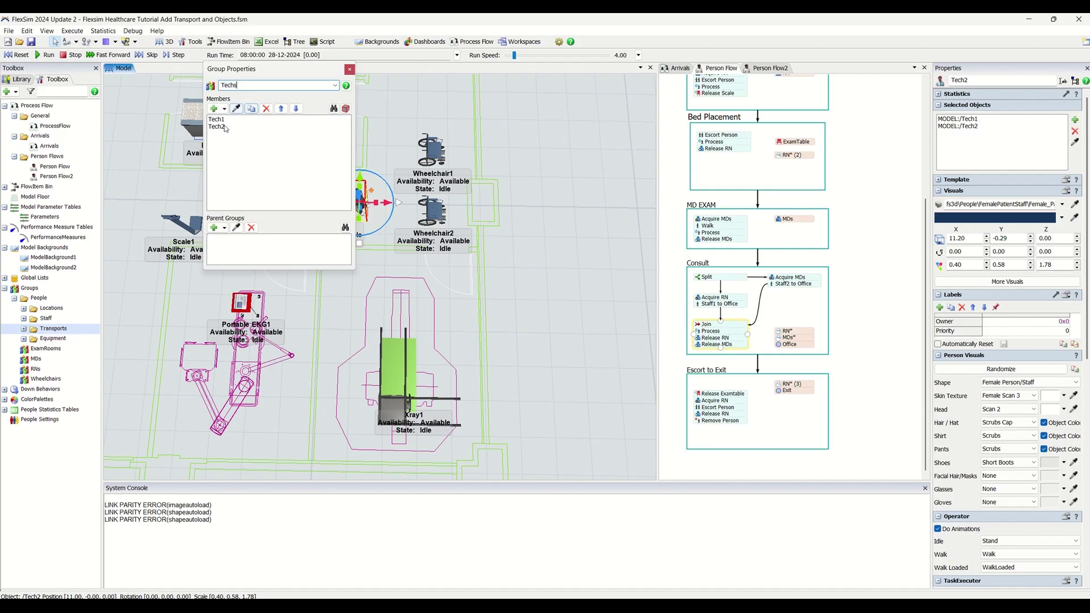
- Make Staff the parent group of Techs, close the settings, and deselect the techs
left_click(215, 227)
mouse_move(239, 240)
left_click(305, 262)
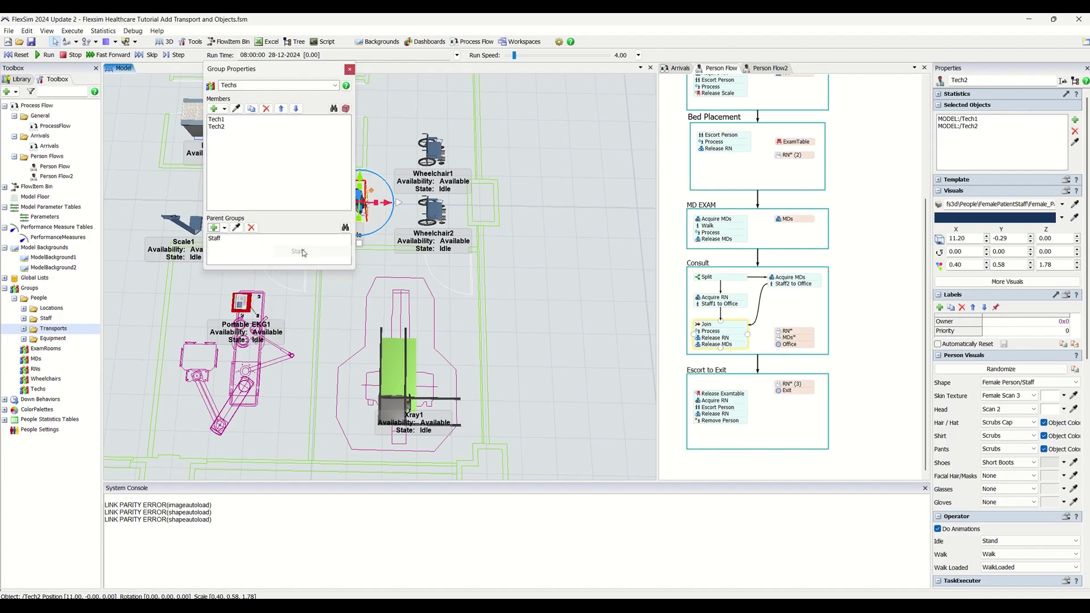
left_click(350, 68)
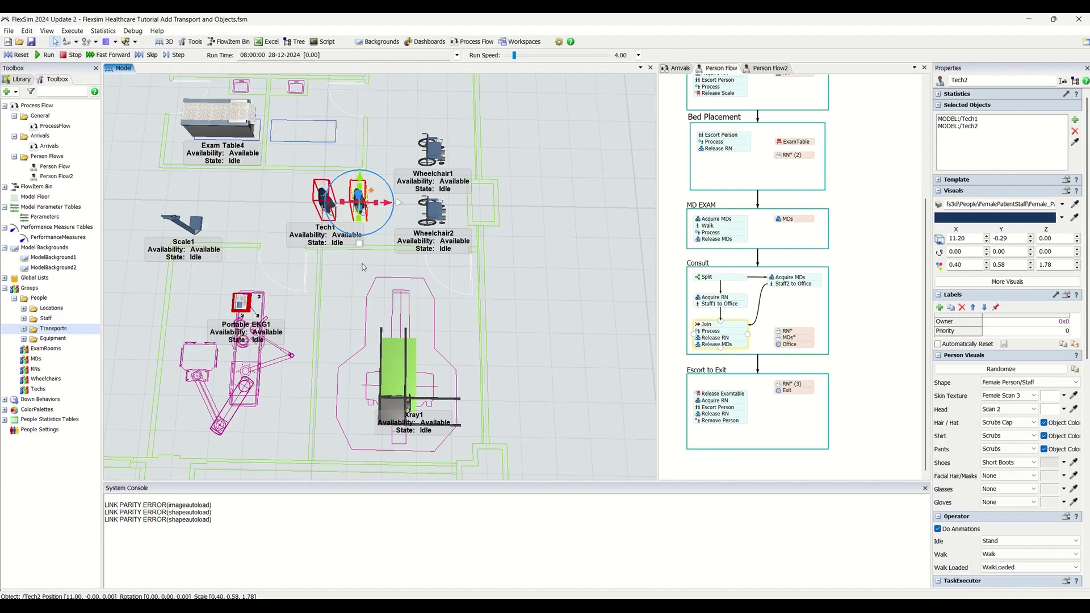
left_click(364, 267)
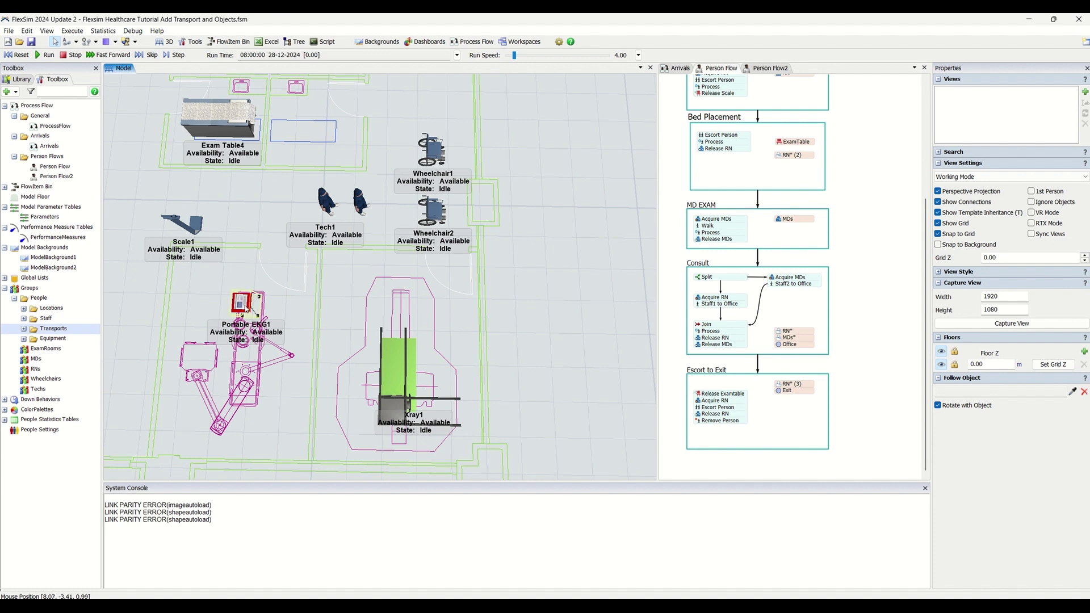
- Put Portable EKG1 into a new group named 'EKGs'
right_click(248, 310)
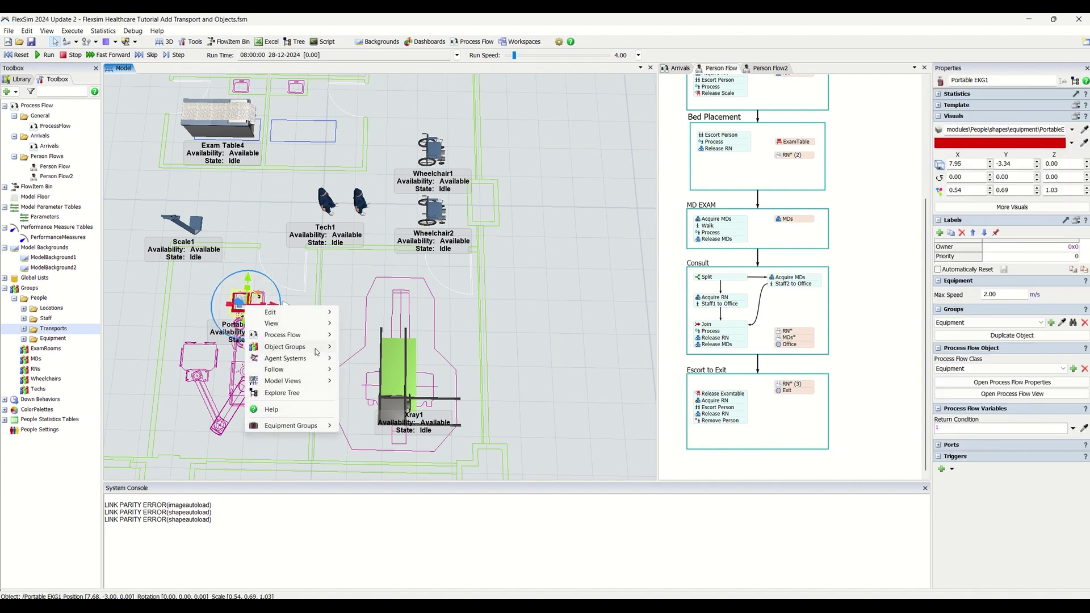
mouse_move(315, 348)
left_click(392, 451)
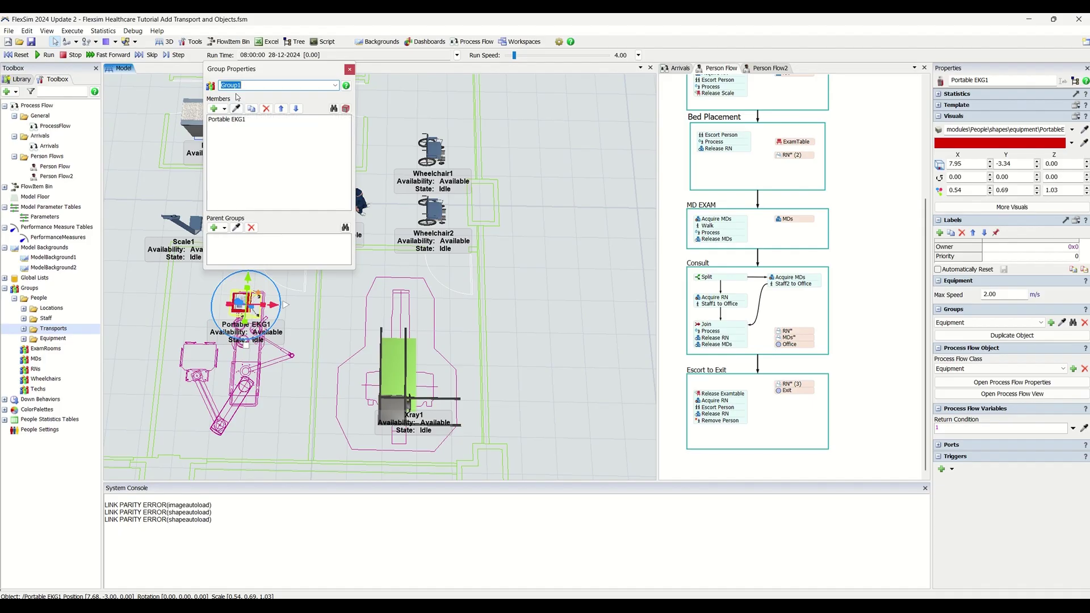
type("EKGs")
- Set Equipment as the EKGs parent group, close the settings, and reset the model
left_click(214, 227)
mouse_move(256, 240)
left_click(307, 274)
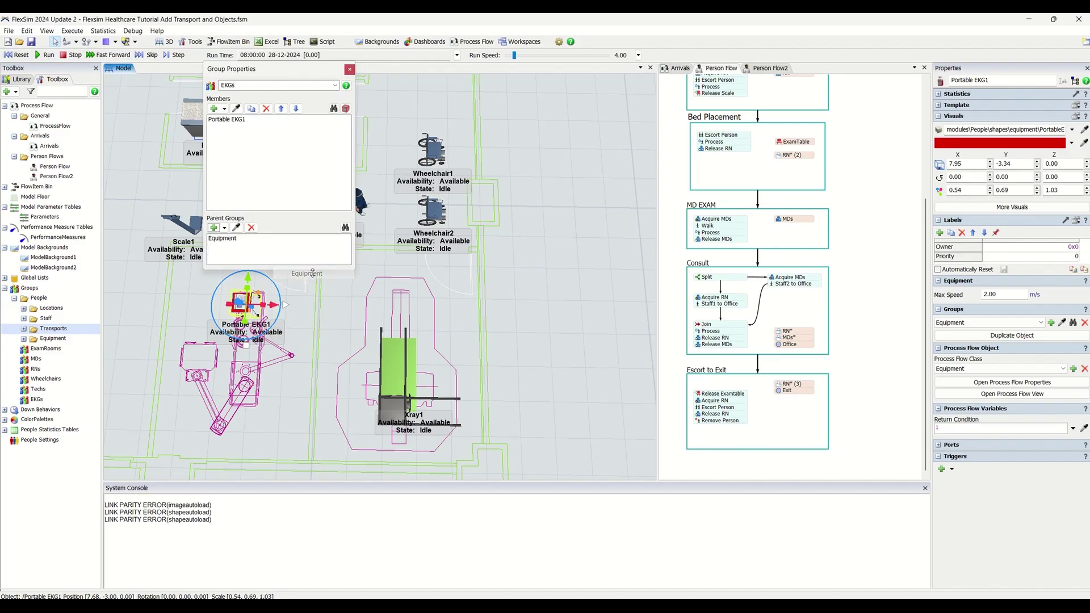
left_click(349, 69)
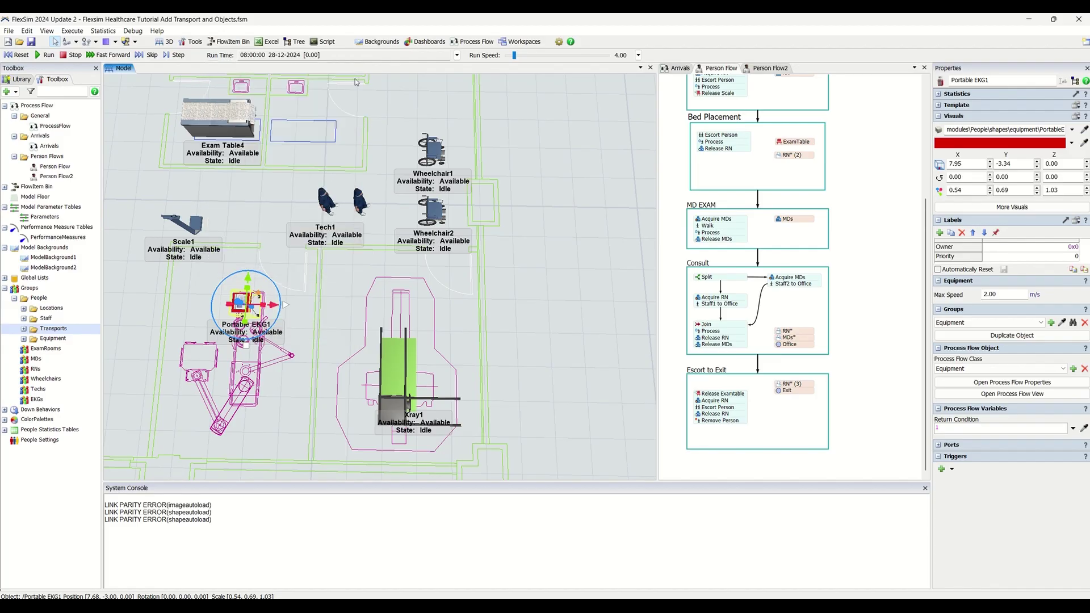
left_click(358, 279)
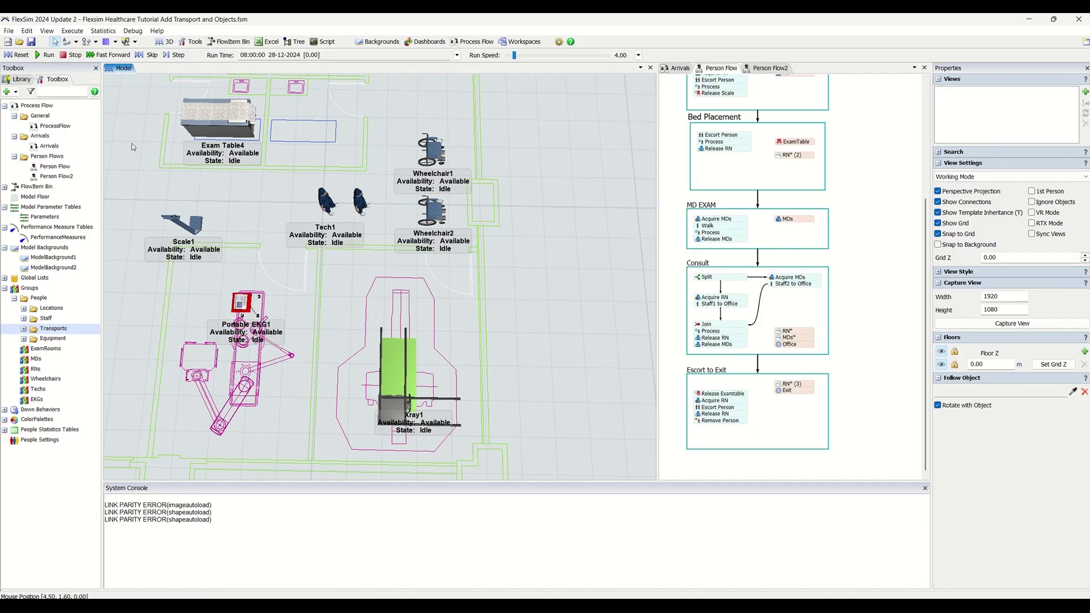
left_click(26, 55)
left_click(708, 206)
scroll(733, 446, "down", 3)
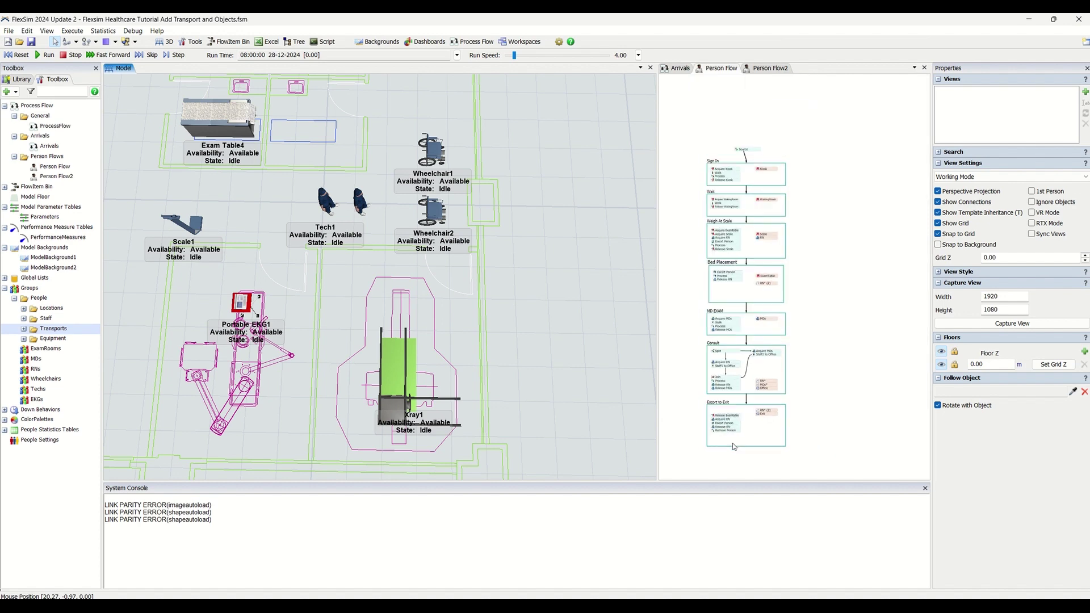
scroll(796, 310, "up", 3)
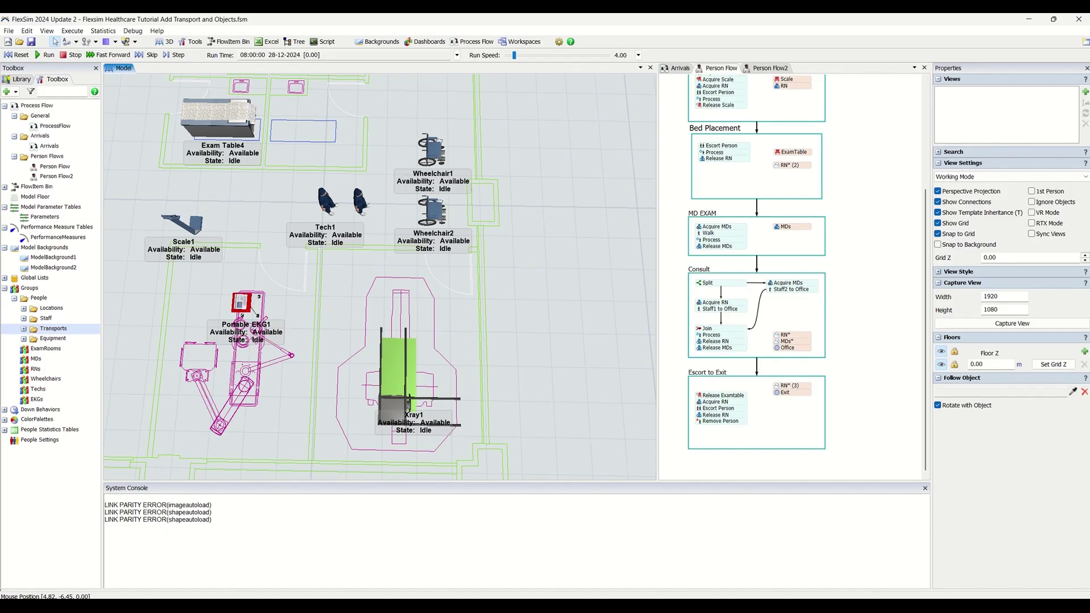
- Move the Escort to Exit and Consult blocks down to open a gap below MD EXAM
left_click(791, 285)
left_click(838, 383)
left_click_drag(793, 381, 794, 438)
left_click_drag(772, 278, 772, 339)
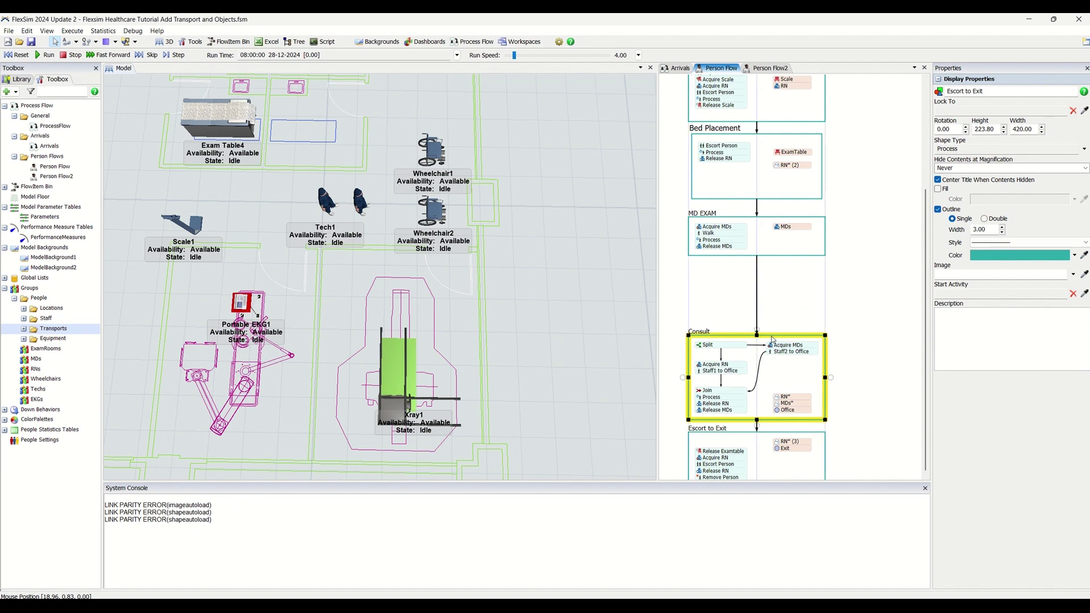
left_click_drag(843, 261, 823, 193)
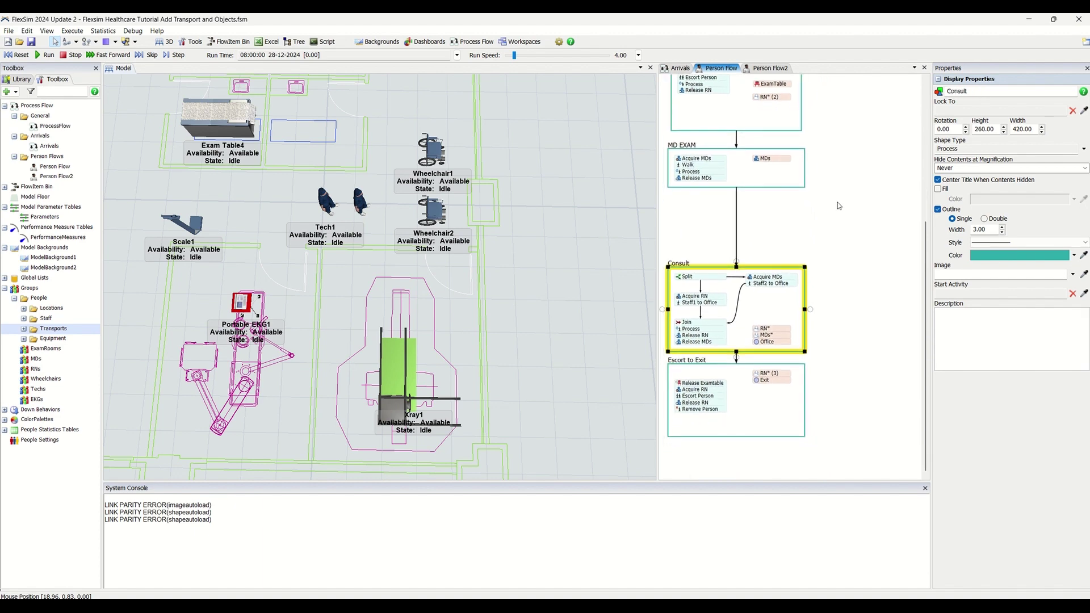
- Add a Process display box from the Quick Library's Display shapes
double_click(839, 206)
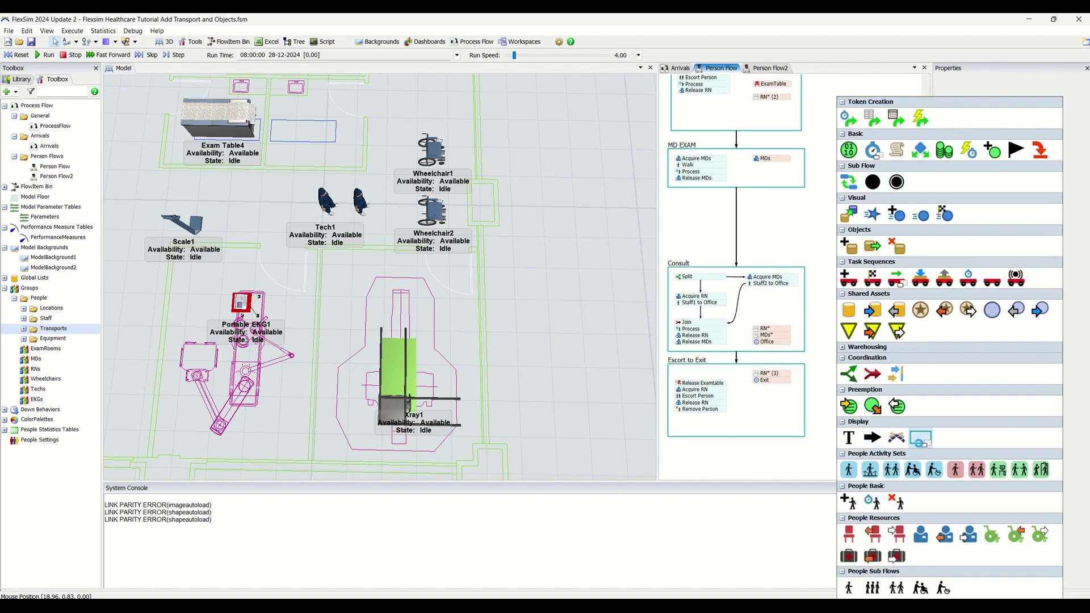
left_click(919, 440)
left_click(912, 236)
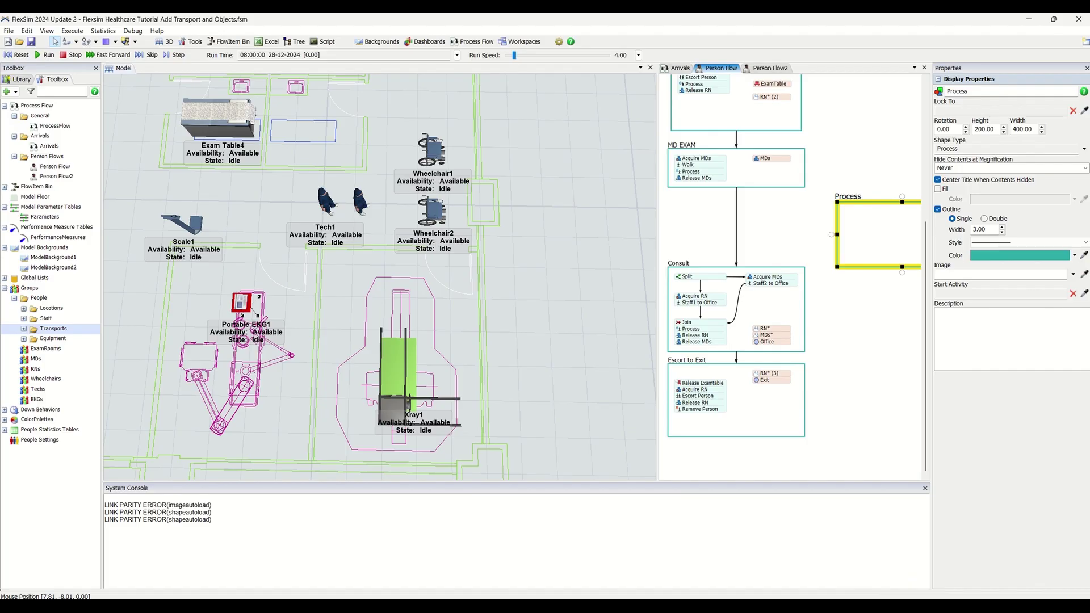
- Place a Decide activity in the gap below MD EXAM
left_click(792, 226)
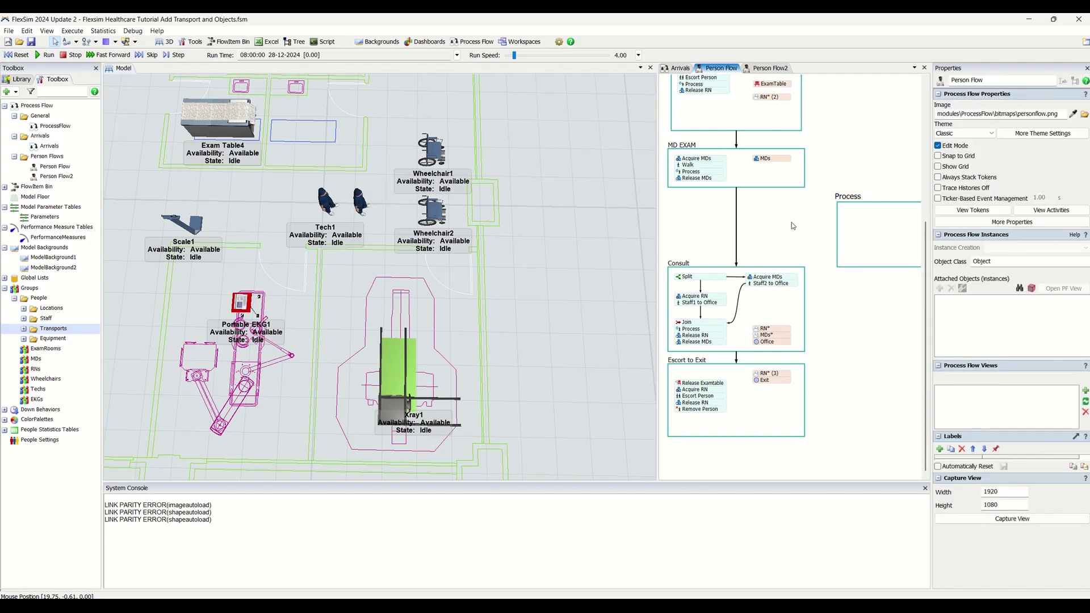
left_click(23, 79)
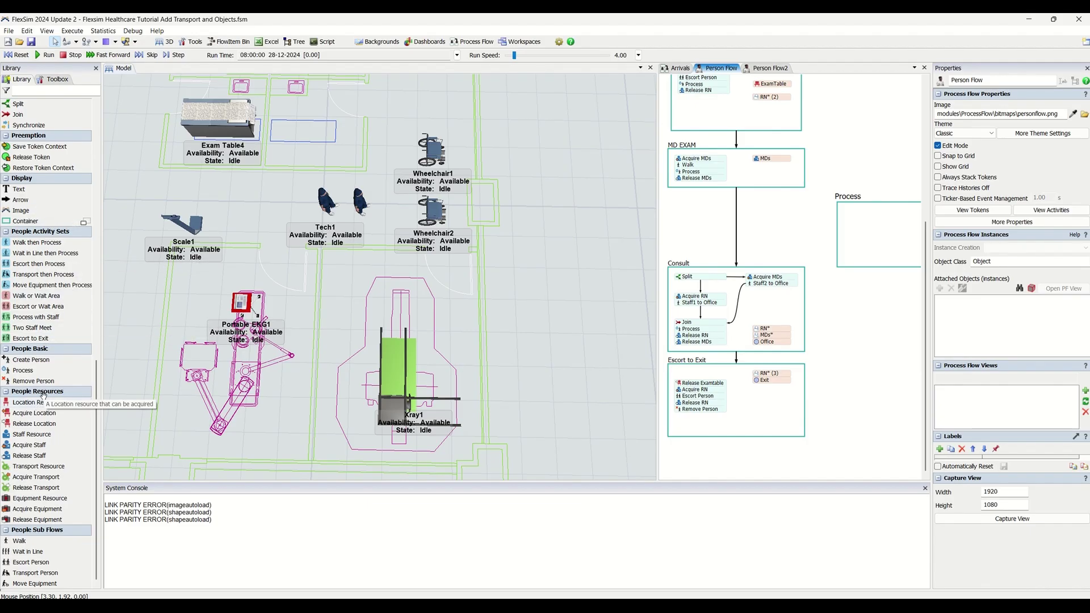
scroll(44, 397, "up", 3)
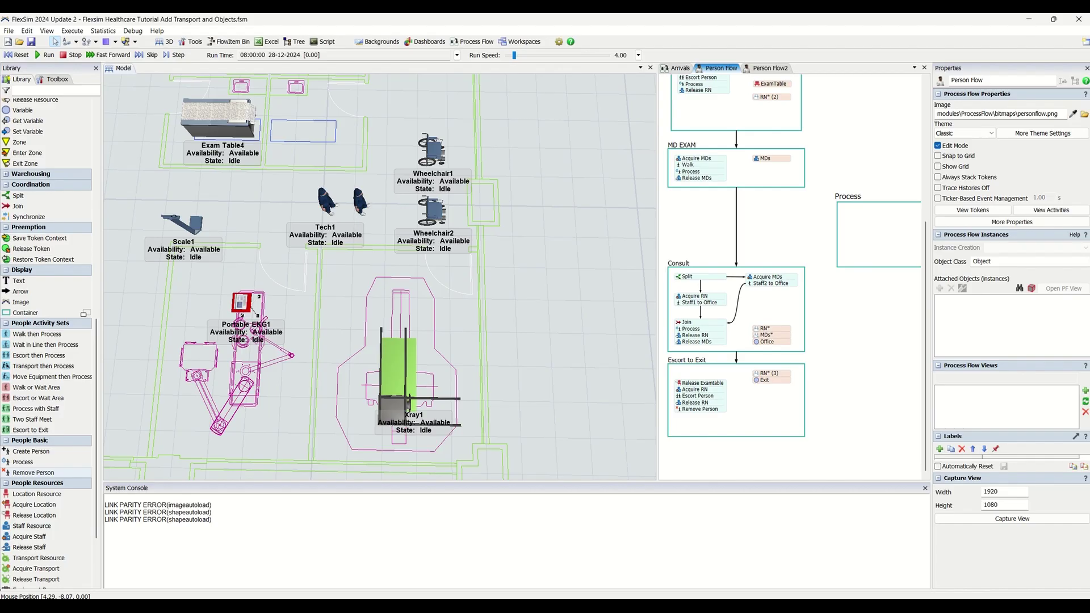
double_click(696, 216)
left_click(778, 154)
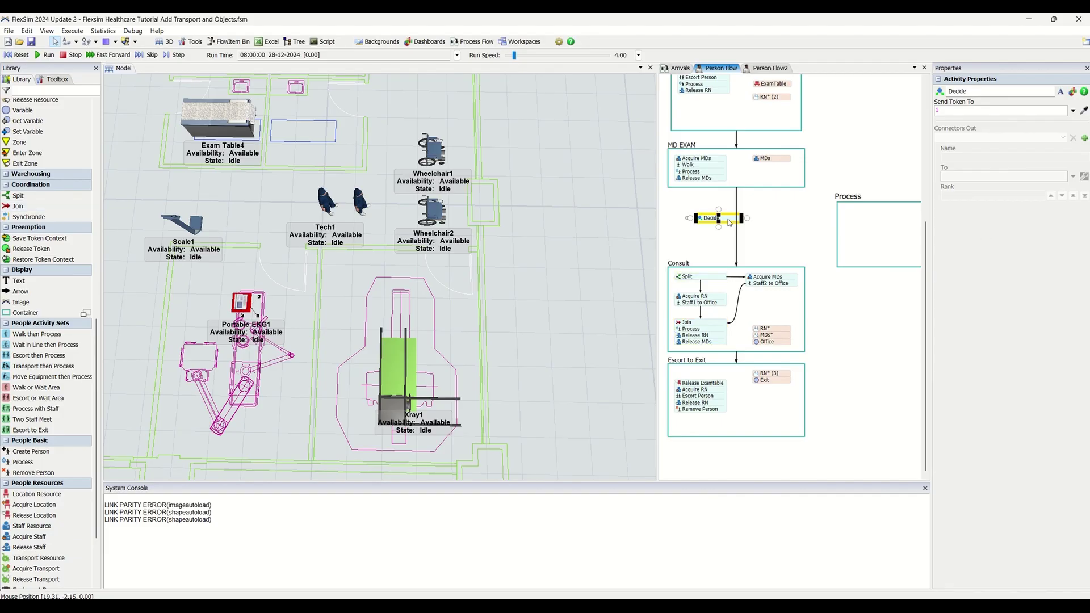
- Rename the Decide activity to 'Treatment Type ?' and stretch it wider
double_click(957, 91)
type("Treatment Type ?")
left_click(769, 227)
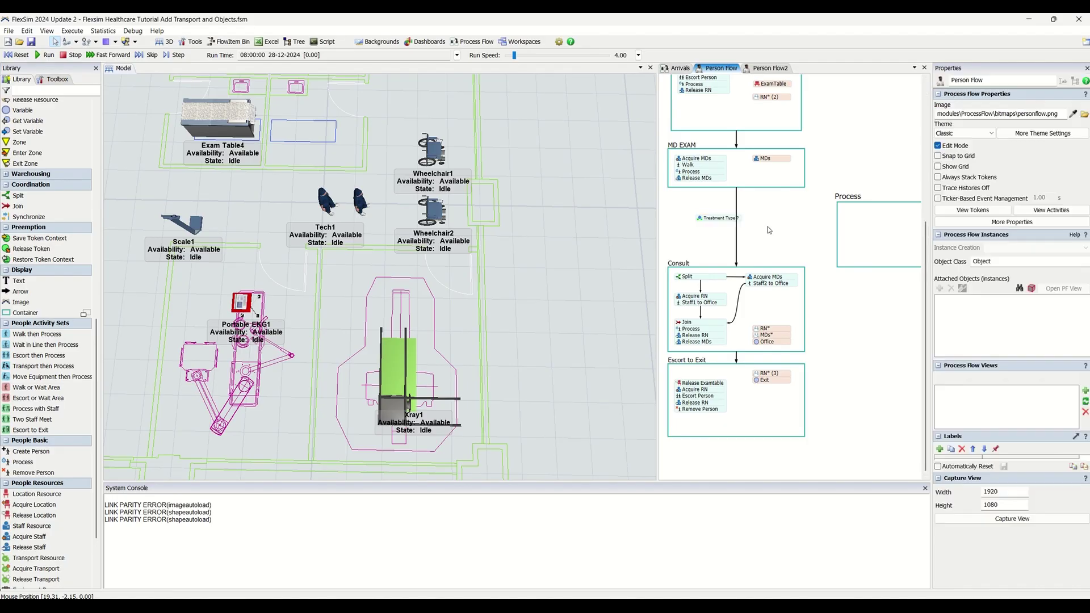
left_click(735, 221)
left_click_drag(740, 219, 805, 228)
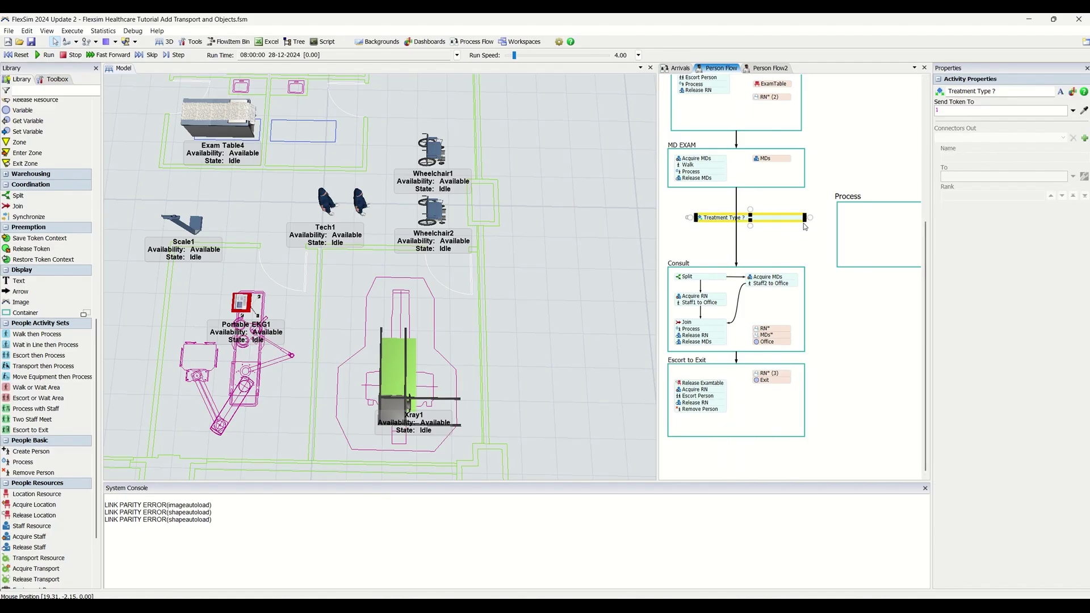